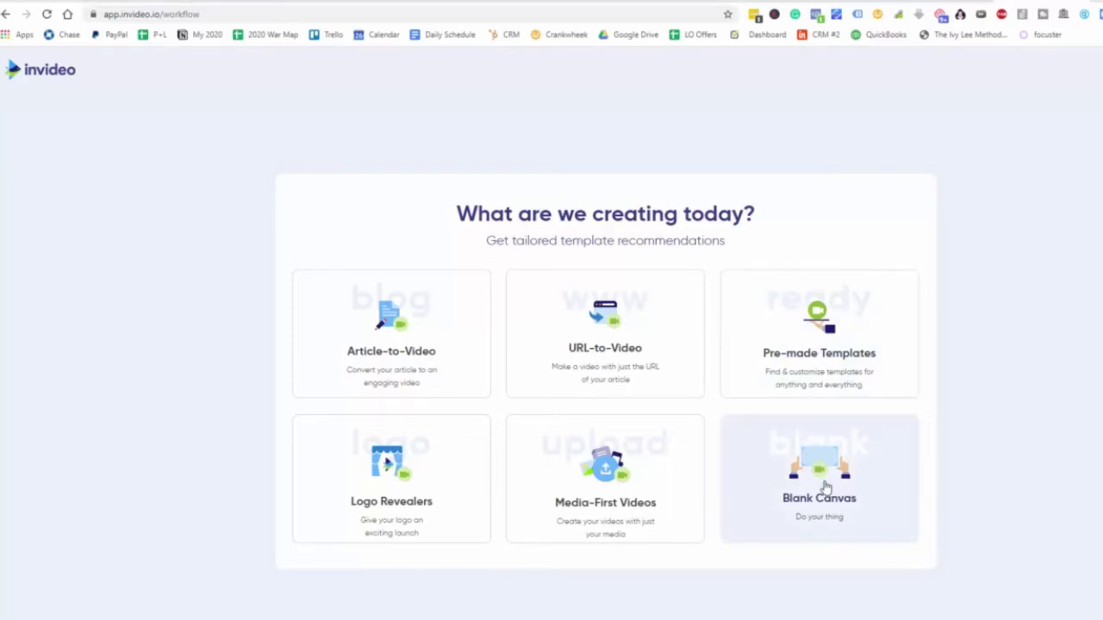
Start a blank wide-format canvas and fill it with the full, untrimmed 'dental implant' stock clip
left_click(824, 488)
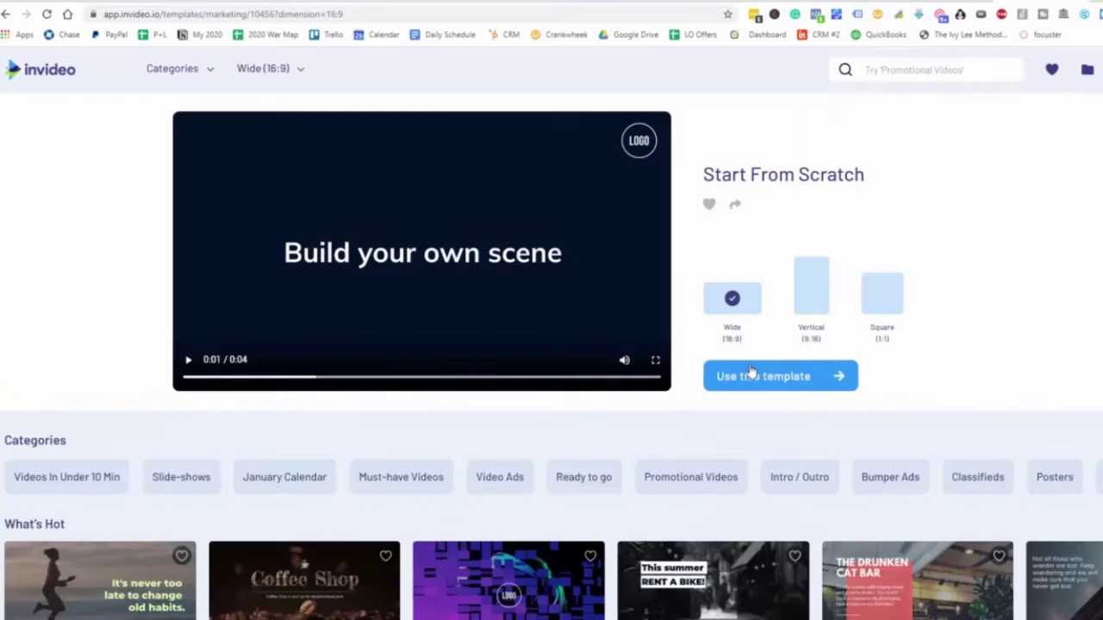
left_click(757, 379)
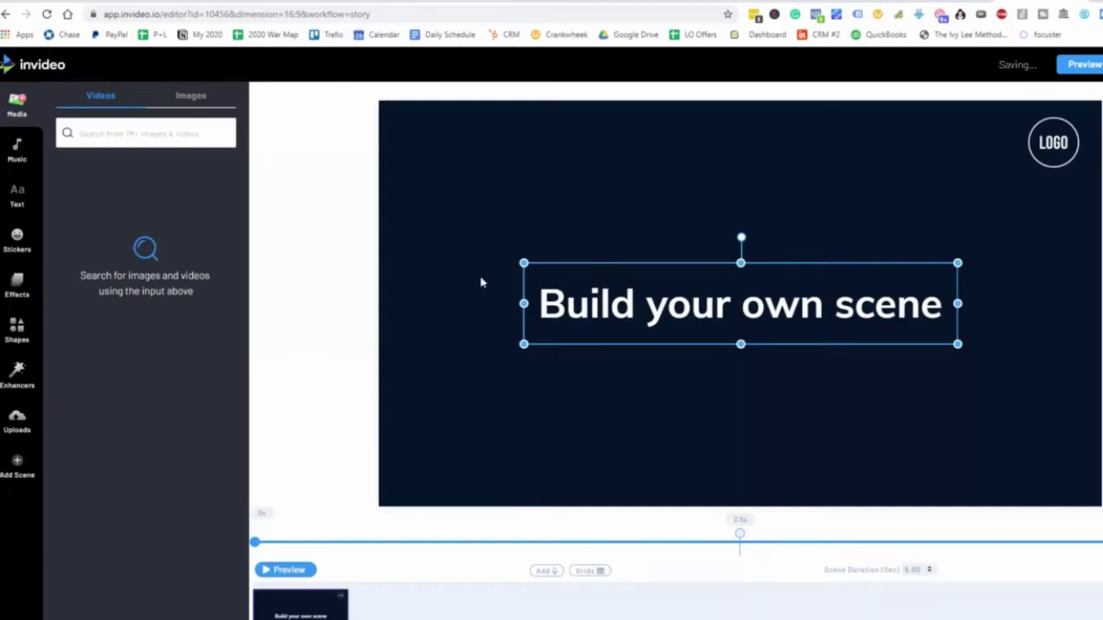
left_click(125, 129)
type("den")
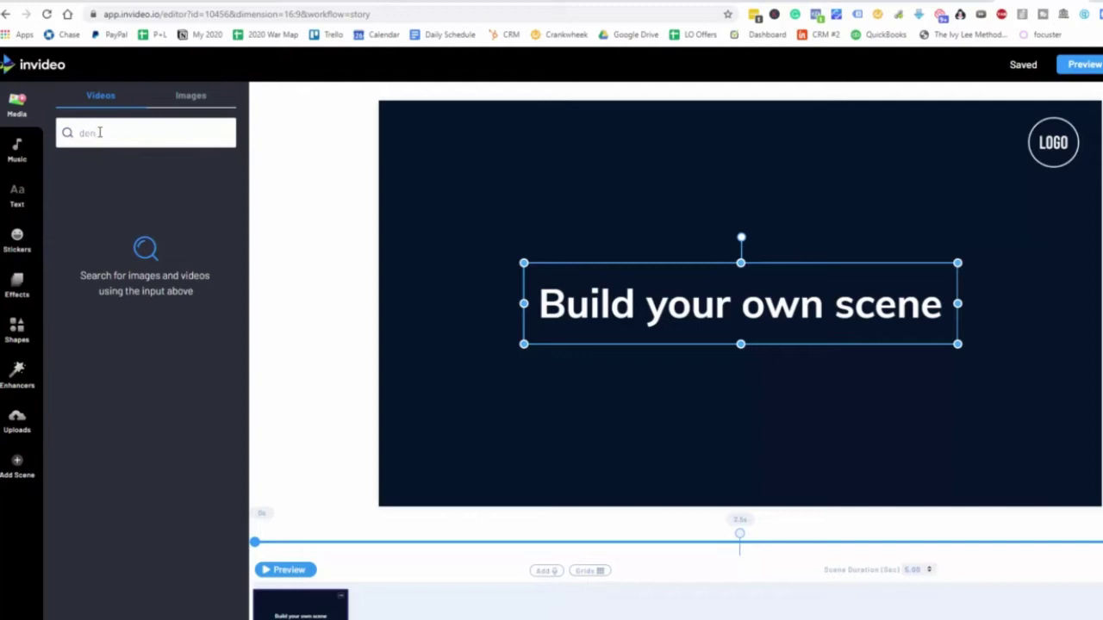
type("tal implant")
key("Return")
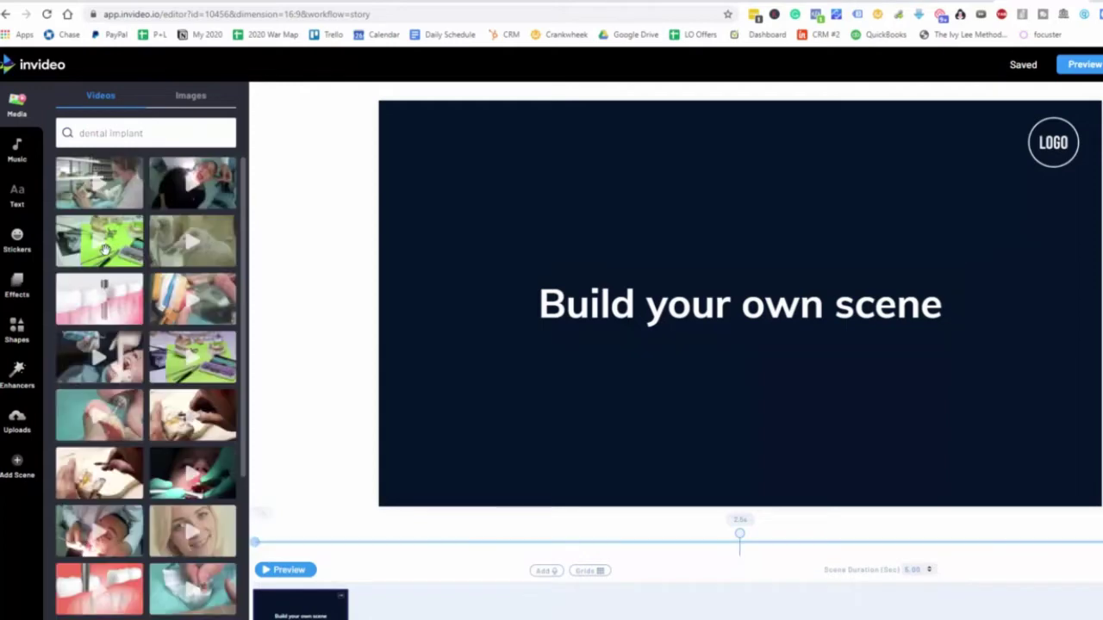
left_click_drag(76, 296, 461, 264)
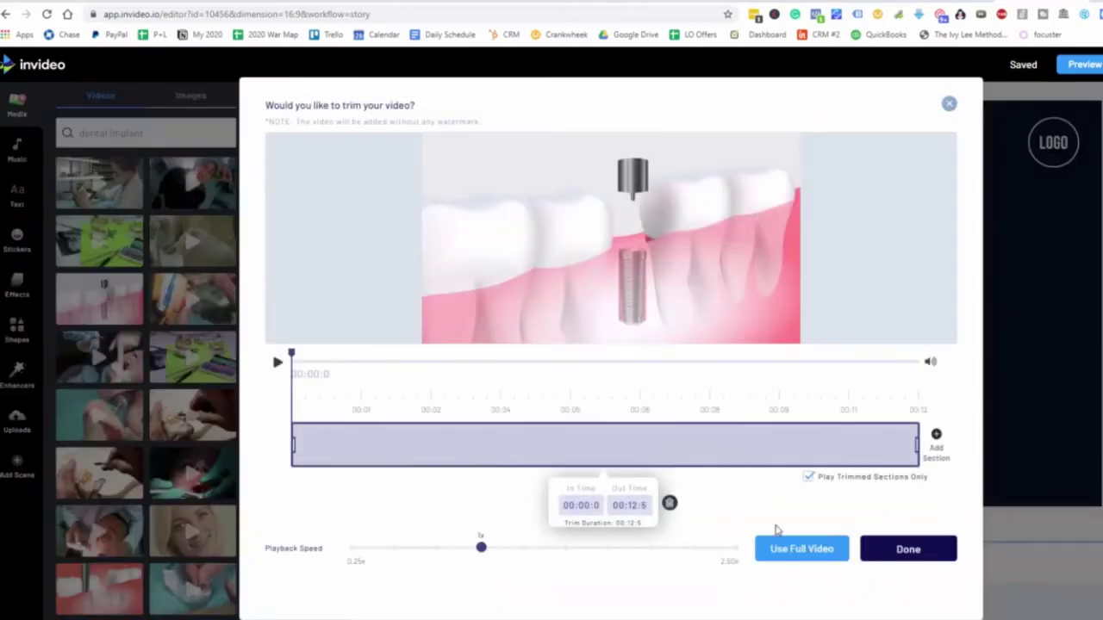
left_click(802, 550)
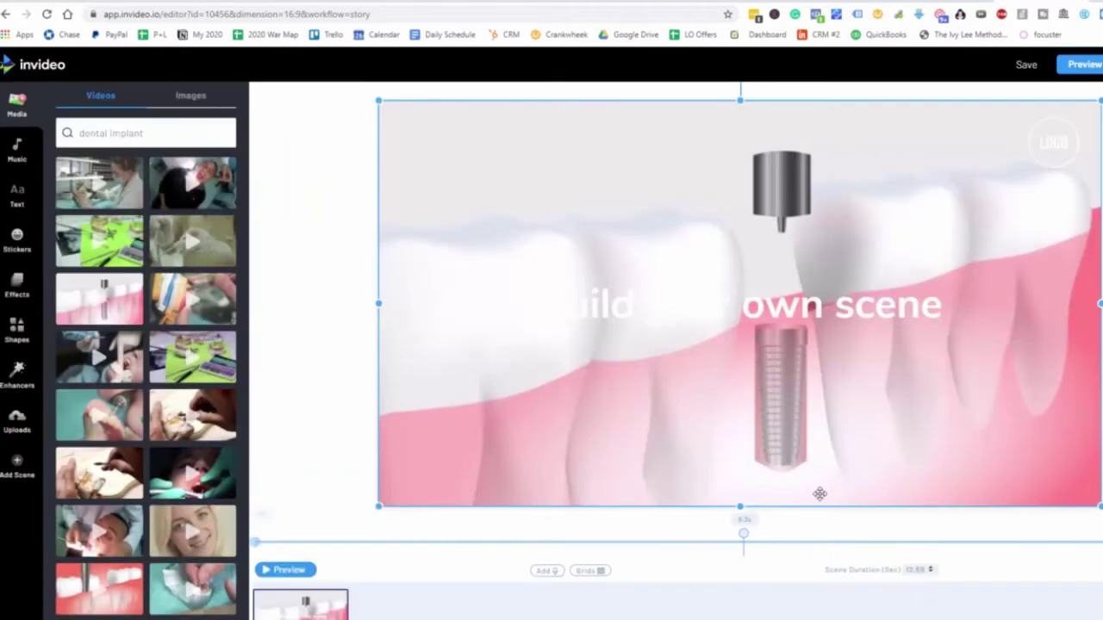
Play the dental implant scene through in Preview, stop it, and save the project
left_click(638, 336)
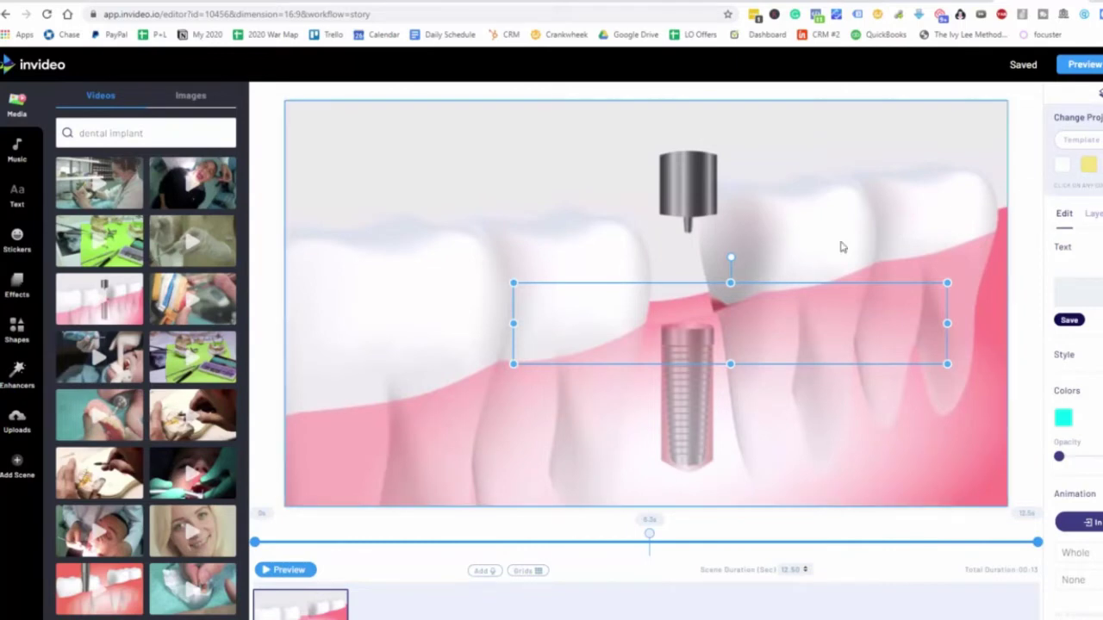
left_click(287, 571)
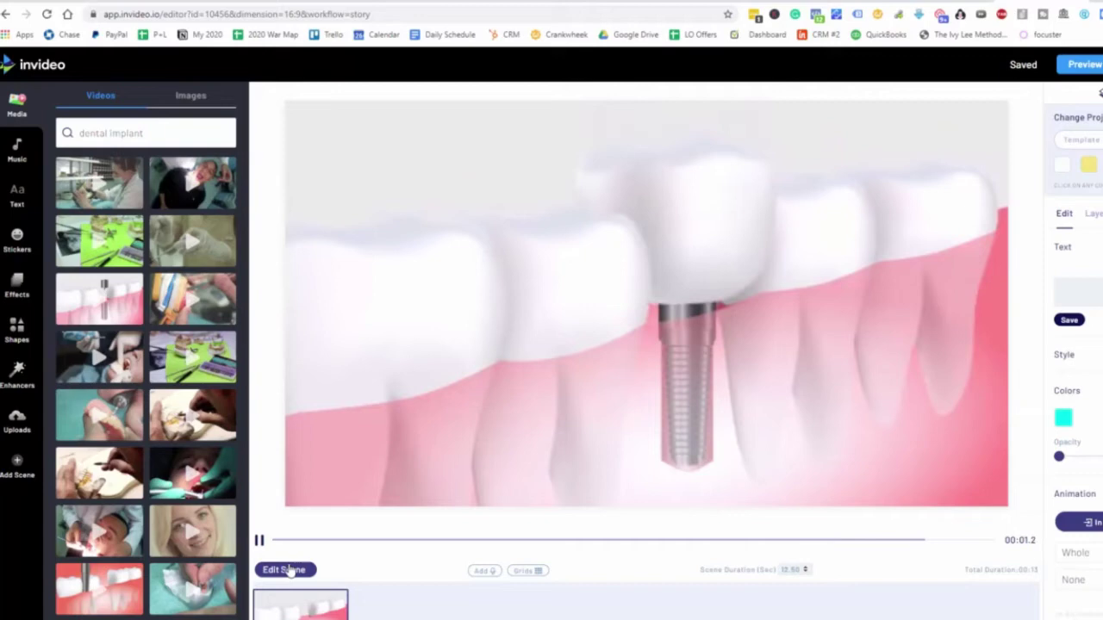
left_click(285, 571)
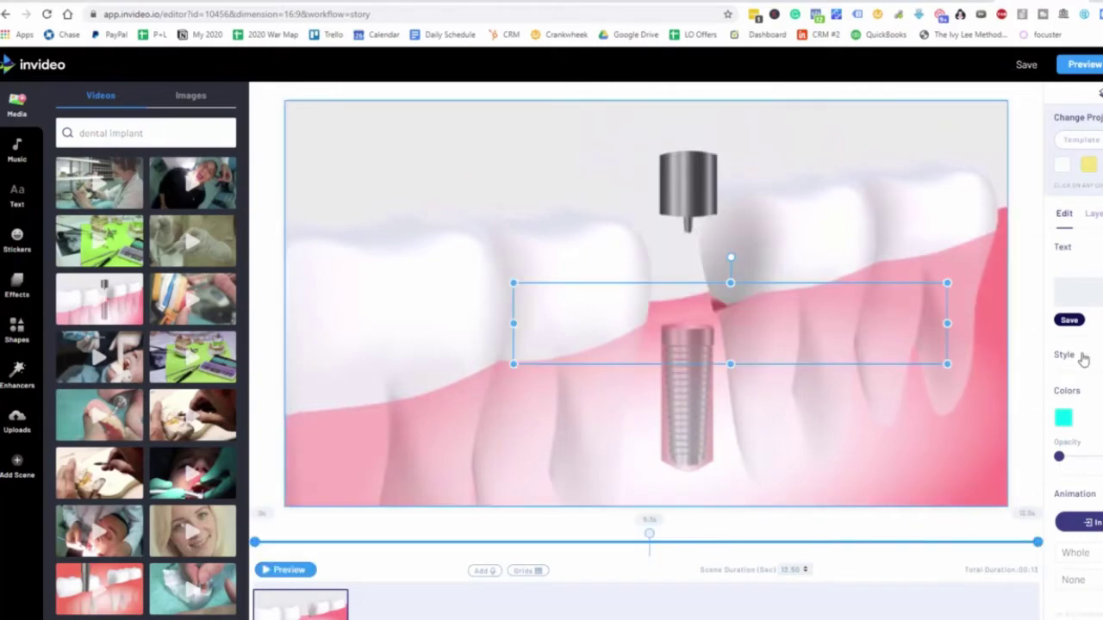
left_click(1026, 64)
Preview and export the video, rendering it as completed 00:12 job 559932
left_click(1081, 64)
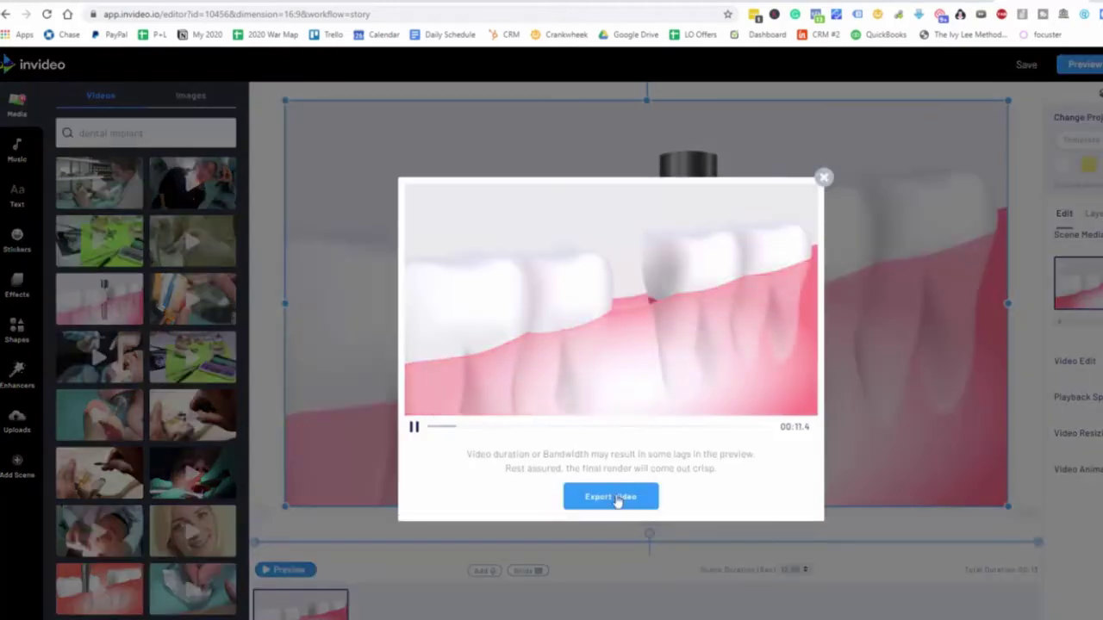
left_click(618, 497)
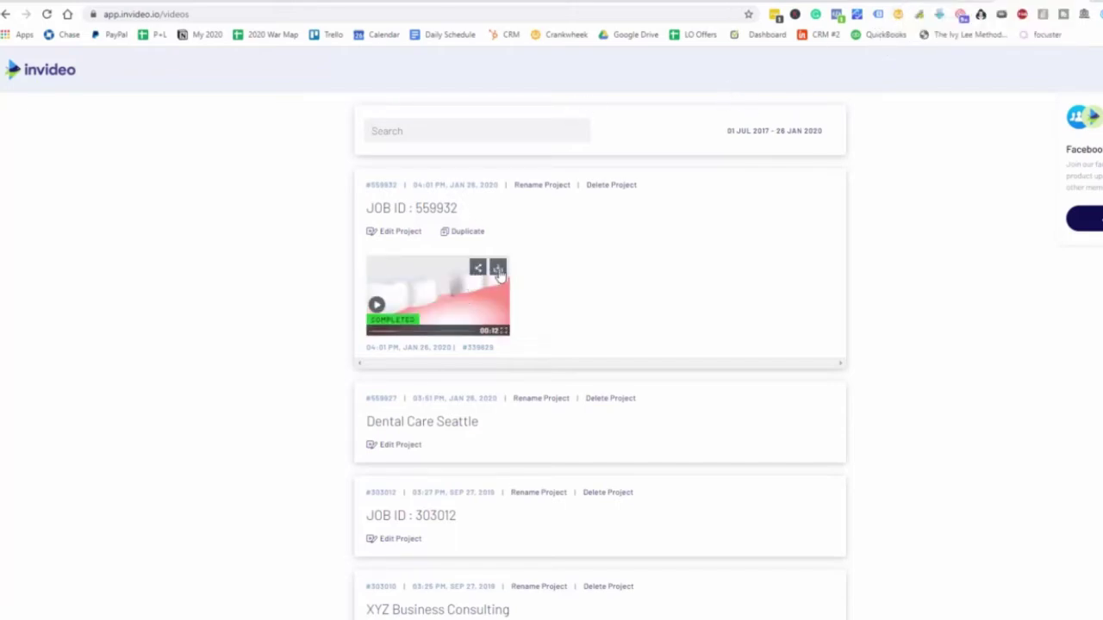
Download the completed dental implant export and play it in the video player
left_click(498, 271)
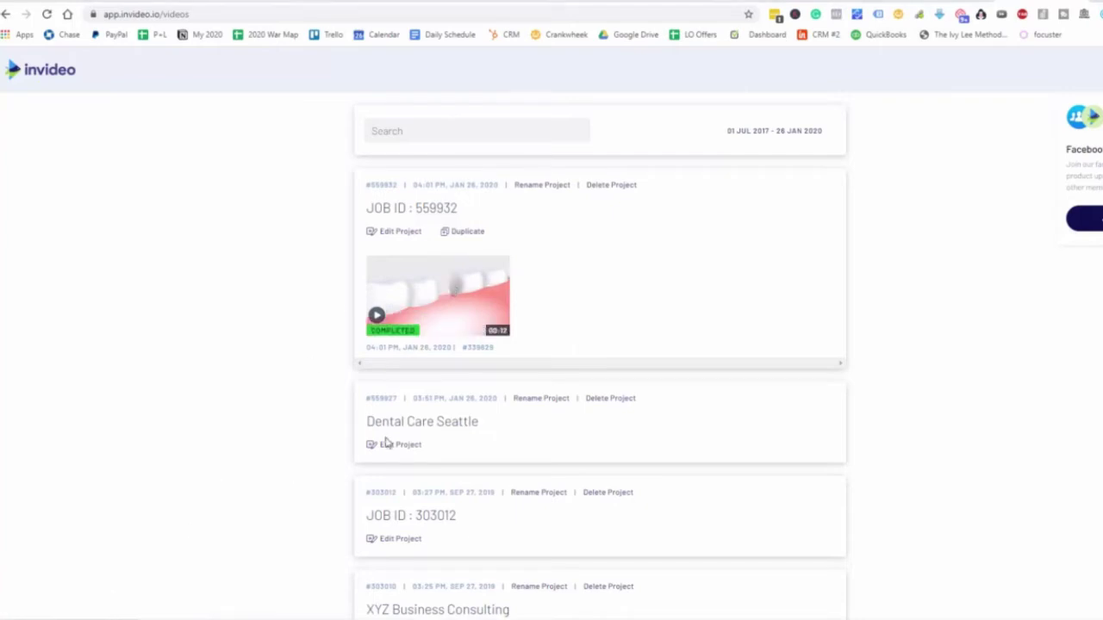
left_click(377, 314)
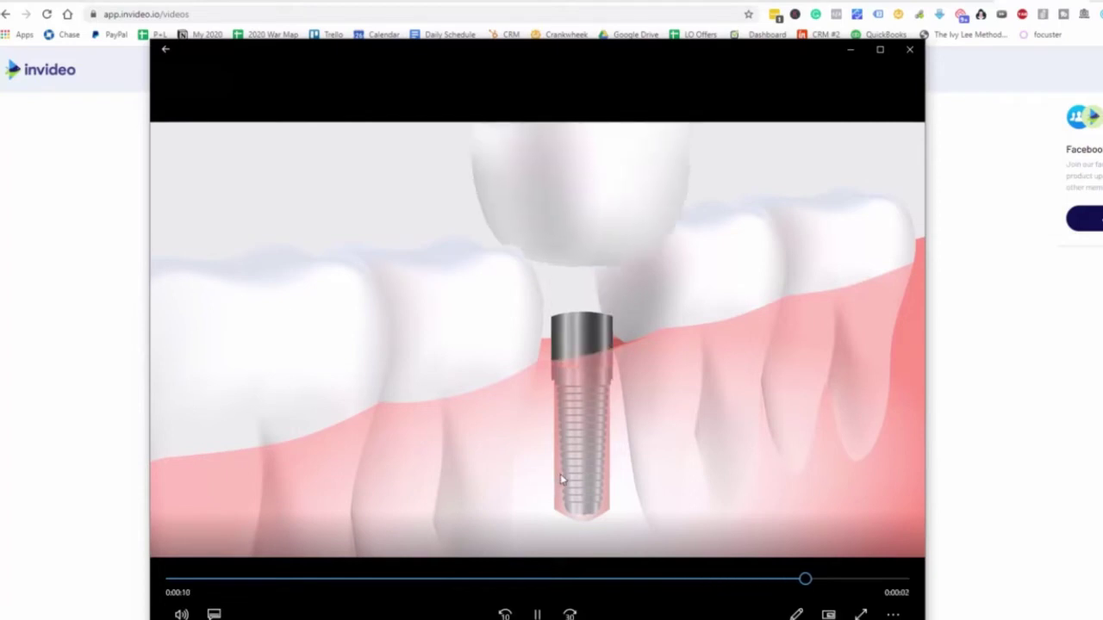
Prefix the Video views campaign name with 'Dental Implant'
key("Escape")
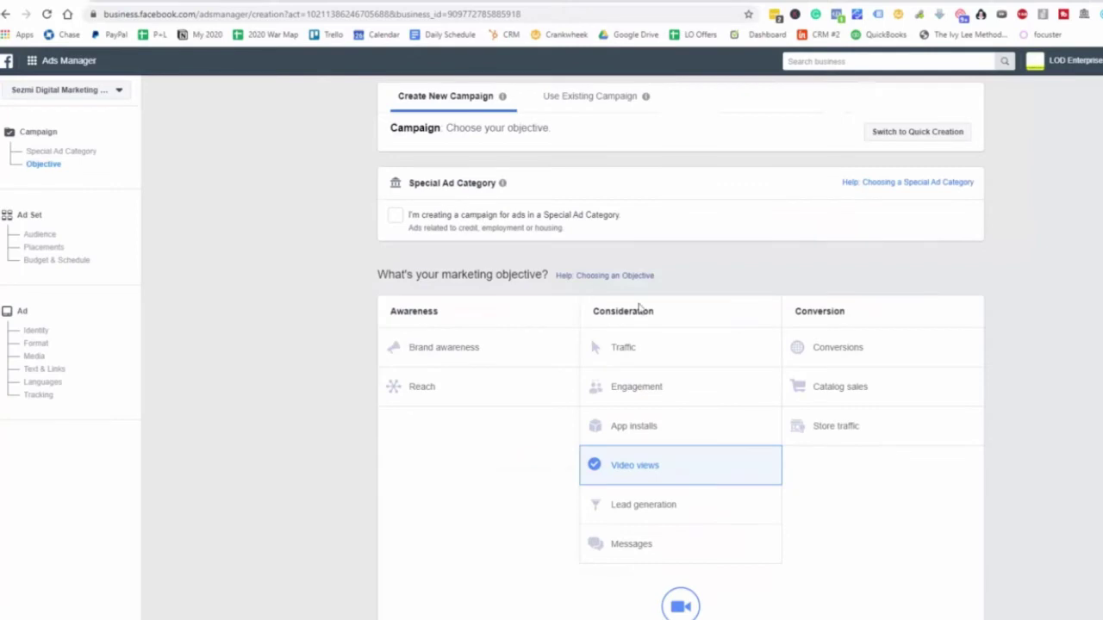
scroll(640, 312, "down", 1)
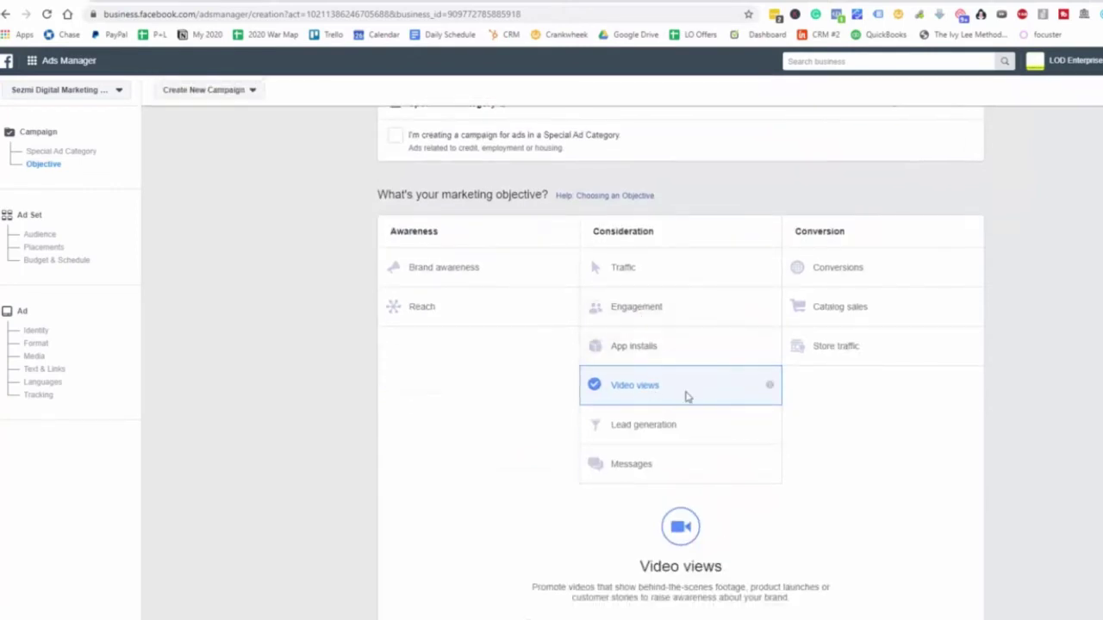
scroll(685, 399, "down", 3)
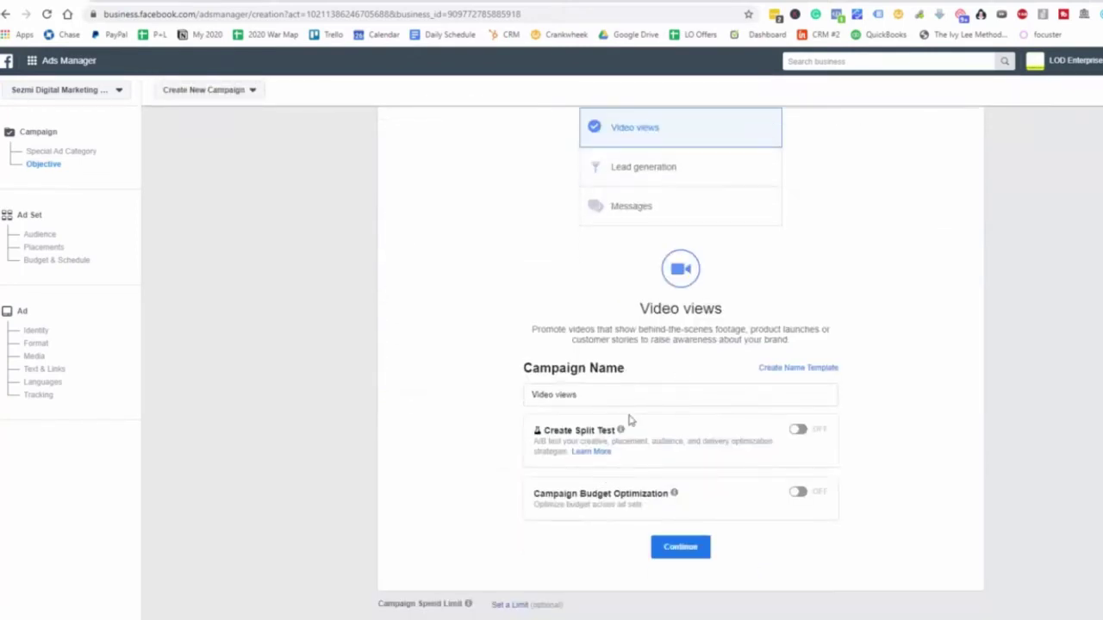
left_click_drag(585, 399, 441, 411)
key("Home")
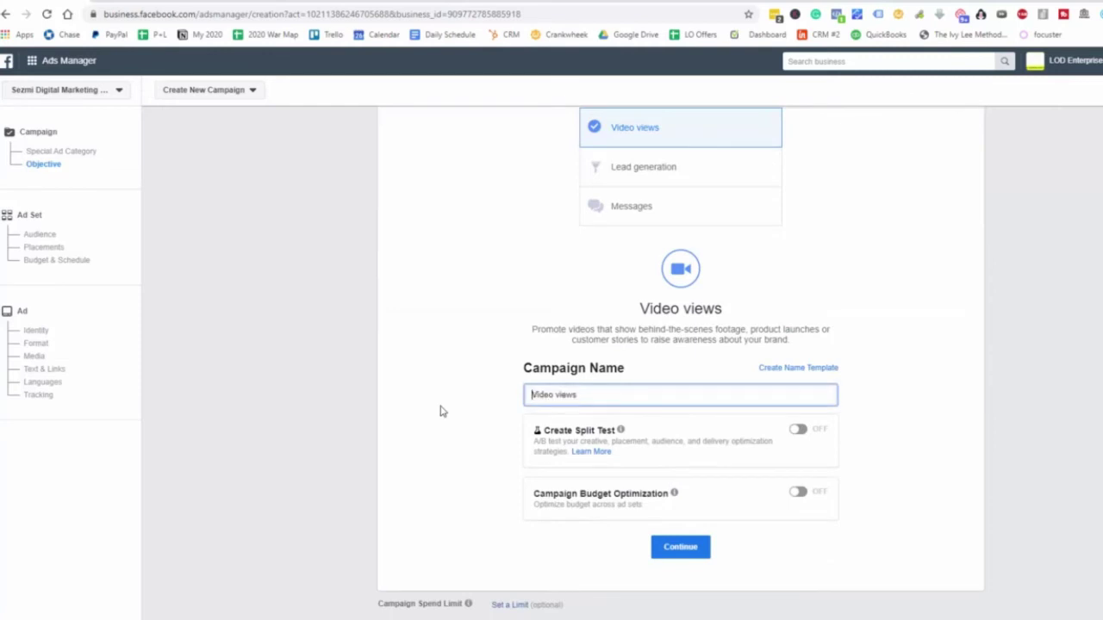
type("Dental Implant")
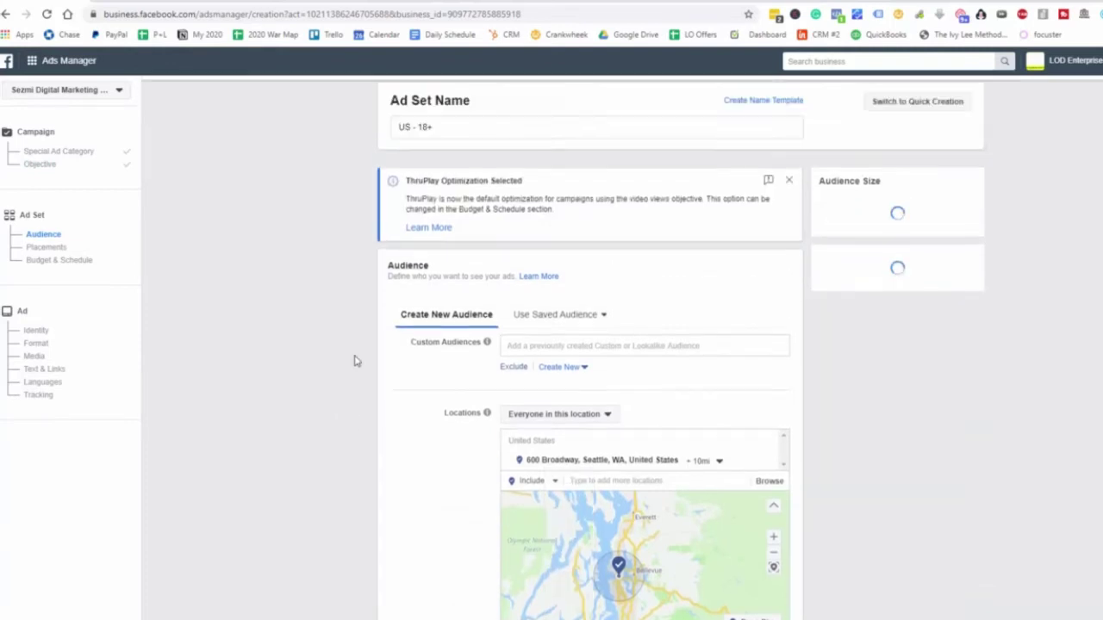
Rename the ad set '25-55 Dental Implant VV' and review its ThruPlay, $20.00 daily budget
triple_click(468, 126)
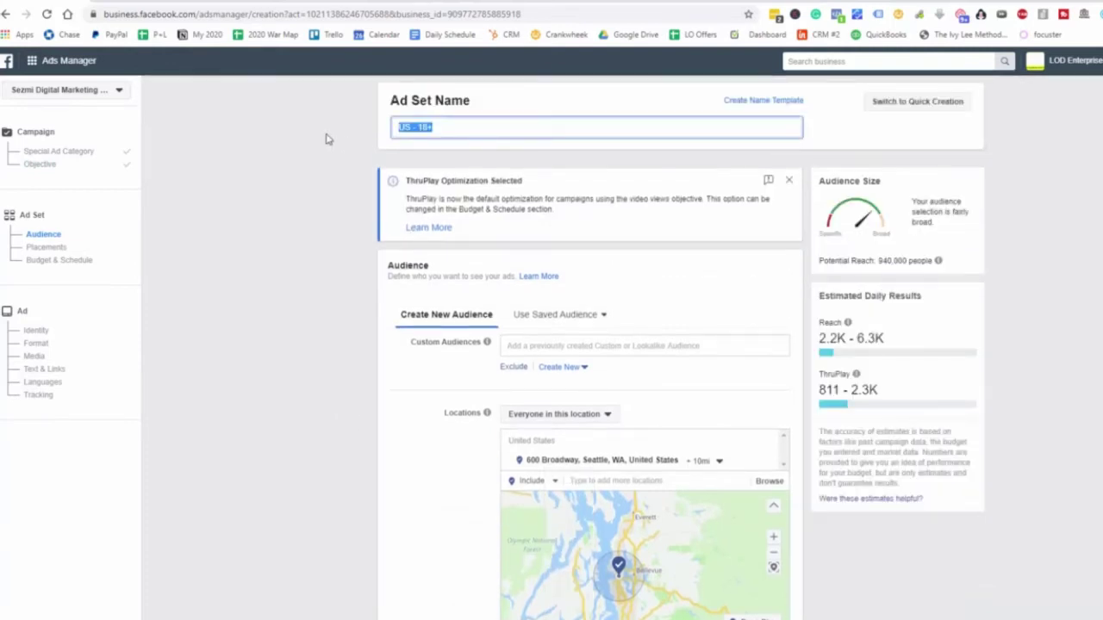
type("25-55 Dental Implant VV")
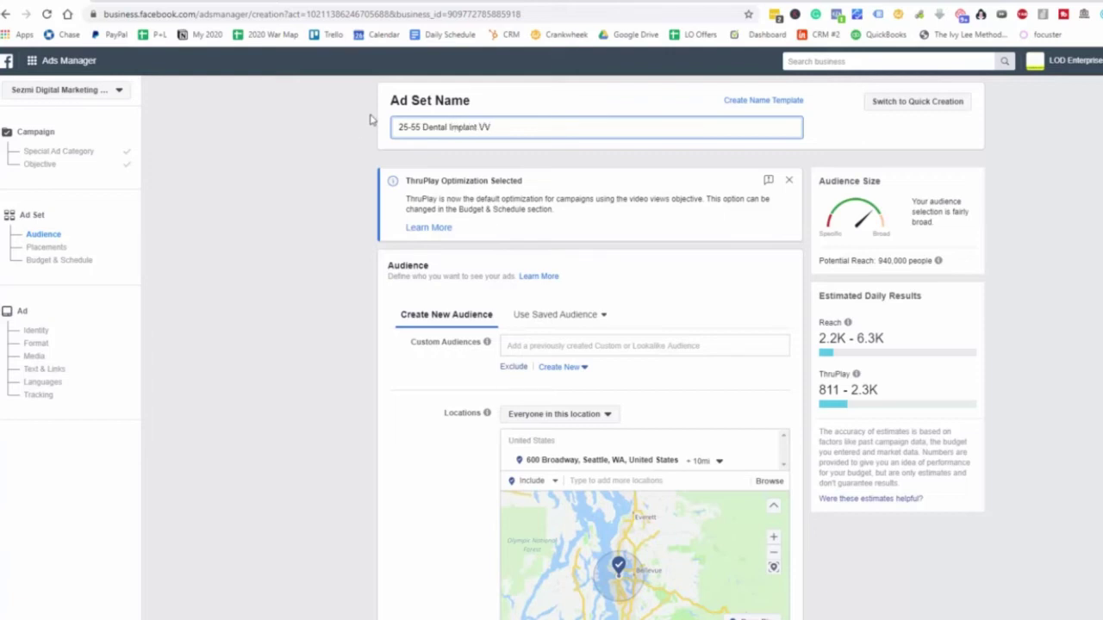
scroll(468, 155, "down", 10)
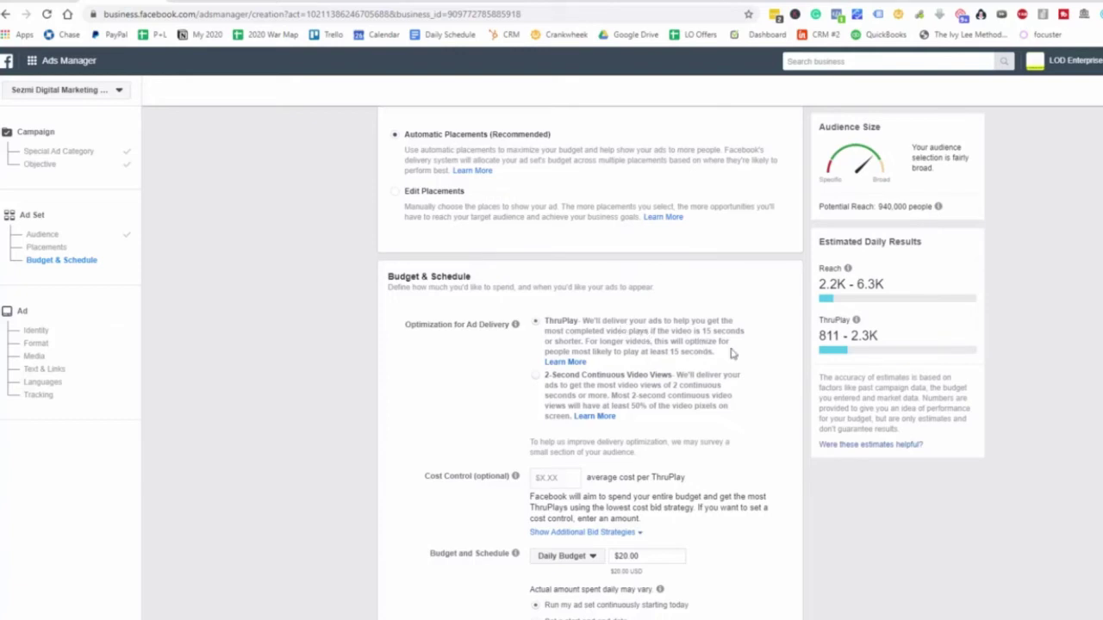
scroll(730, 353, "down", 2)
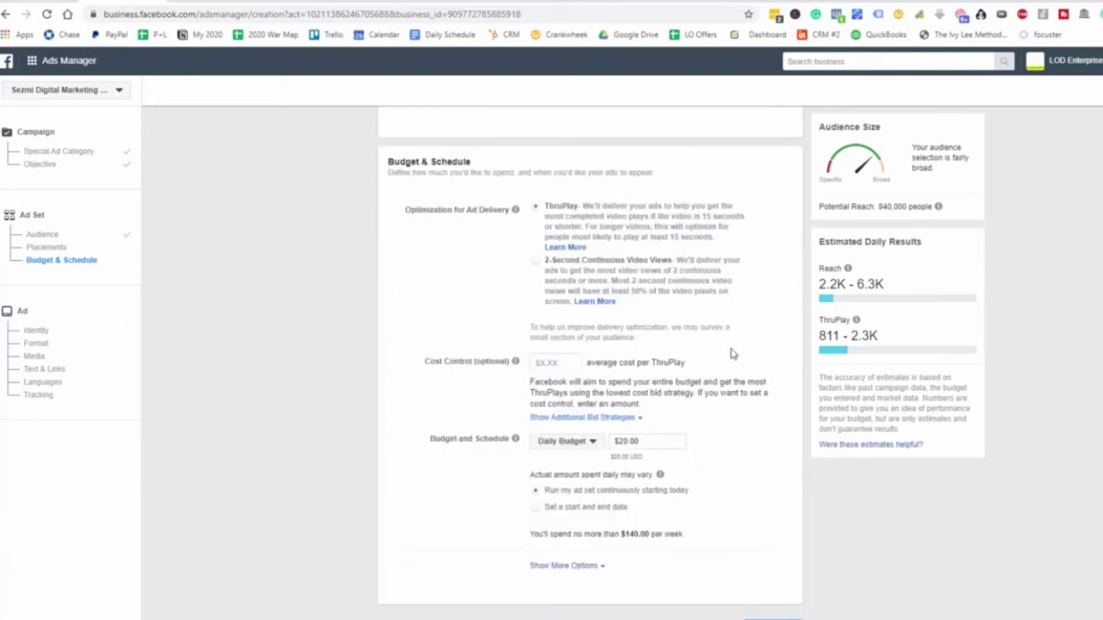
Prefix the ad name with 'Dental Implant VV' at the ad level
left_click(779, 610)
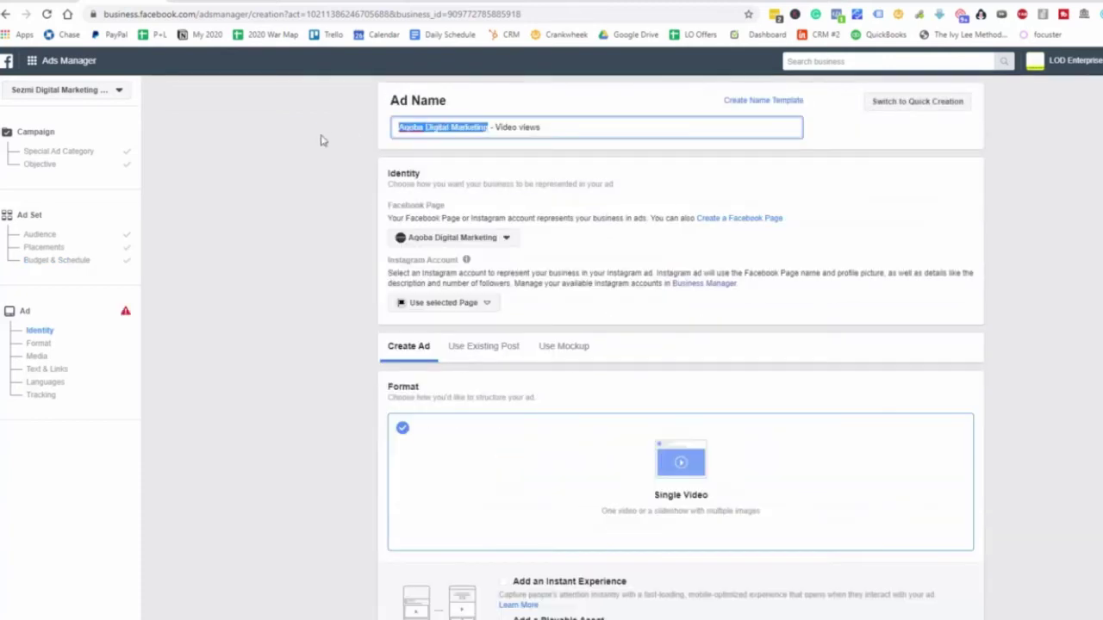
type("D")
type("nl")
key("BackSpace")
type("ental IM")
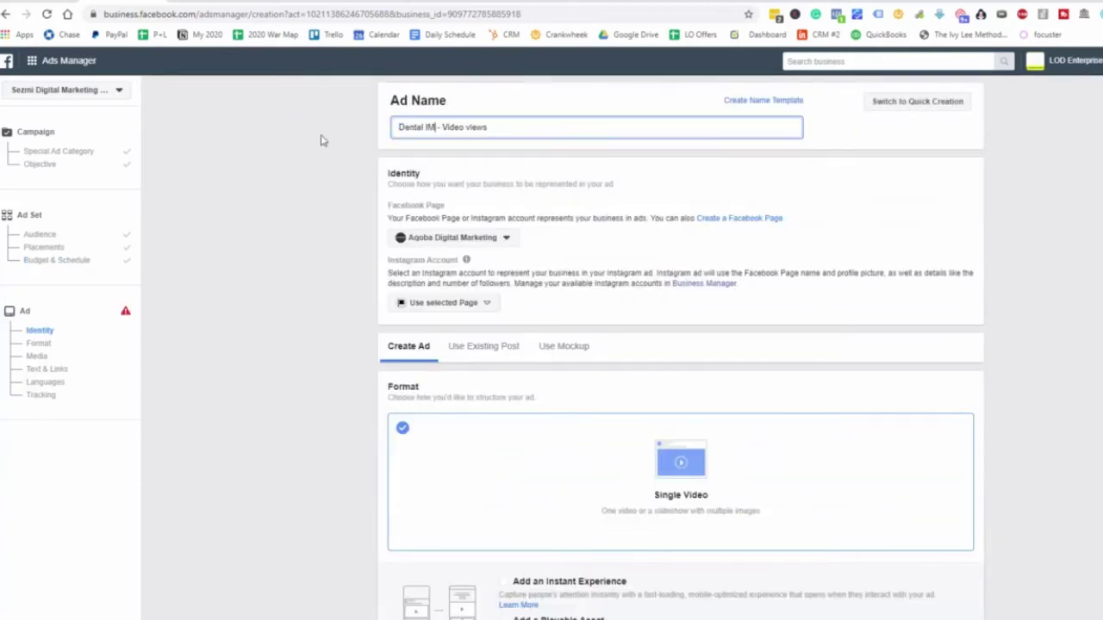
key("BackSpace")
type("mplant VV")
Add the 12-second dental implant video as media and trim the primary text after 'conversion optimization,'
scroll(553, 271, "down", 1)
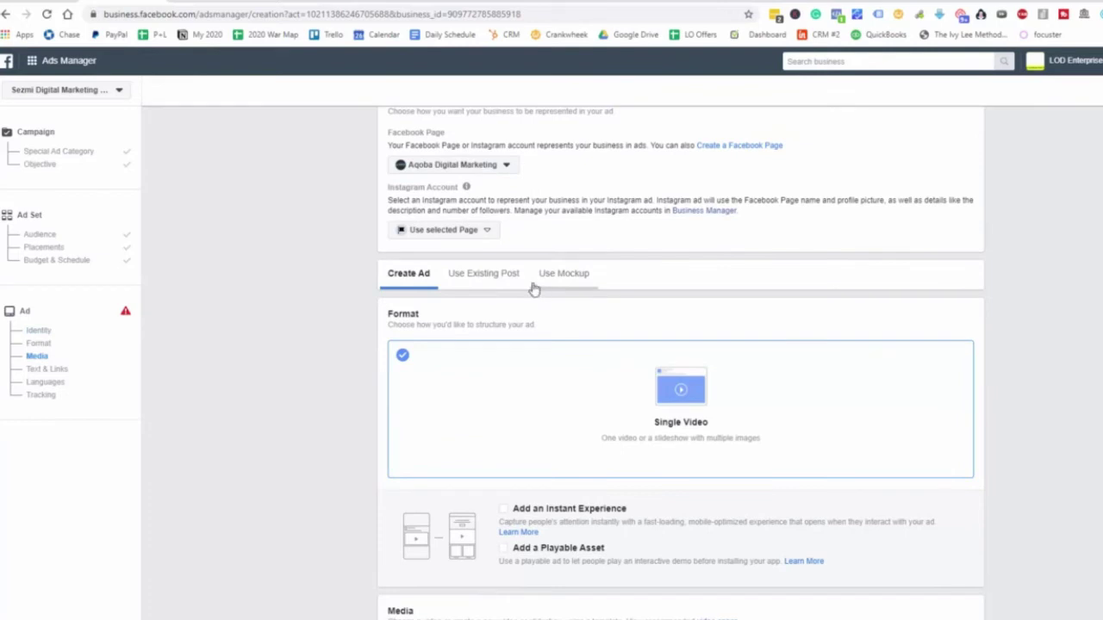
scroll(579, 343, "down", 5)
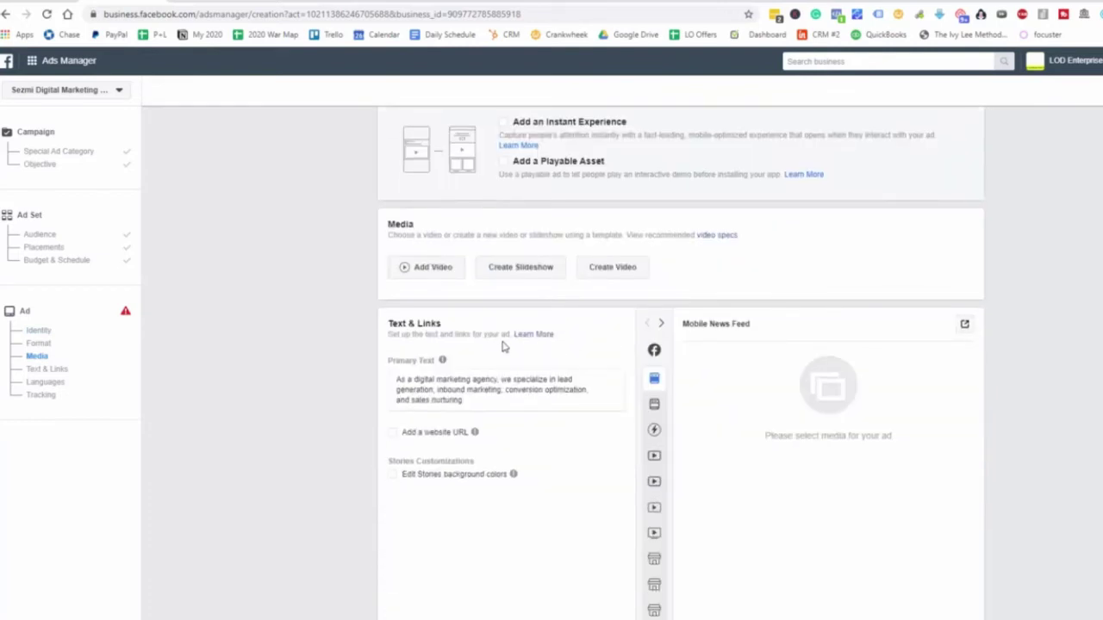
scroll(428, 360, "down", 1)
scroll(422, 358, "up", 3)
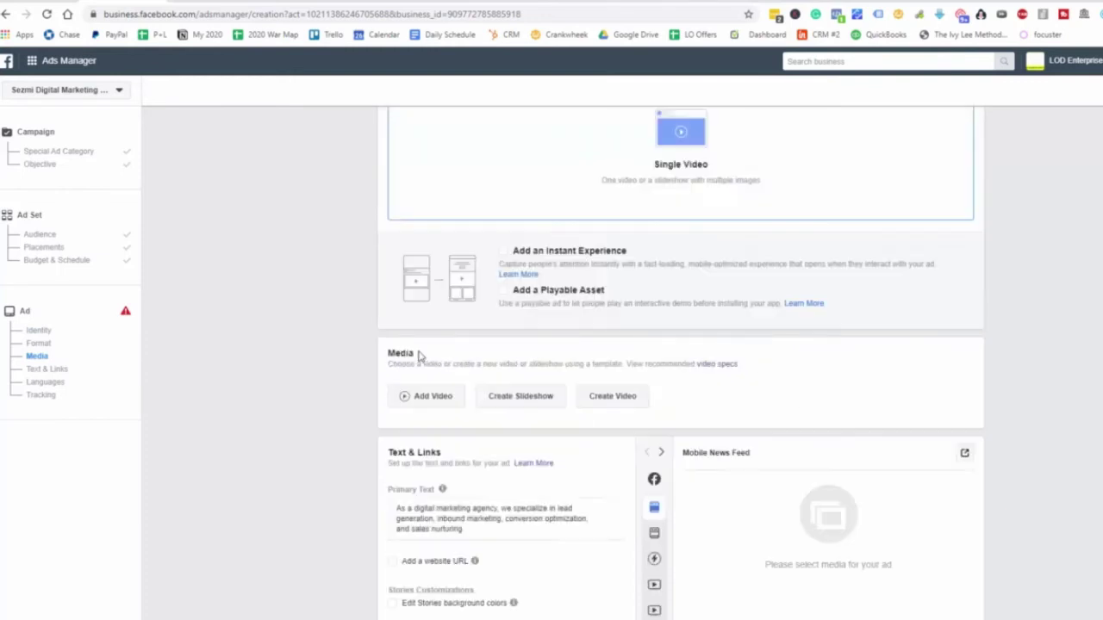
left_click(422, 395)
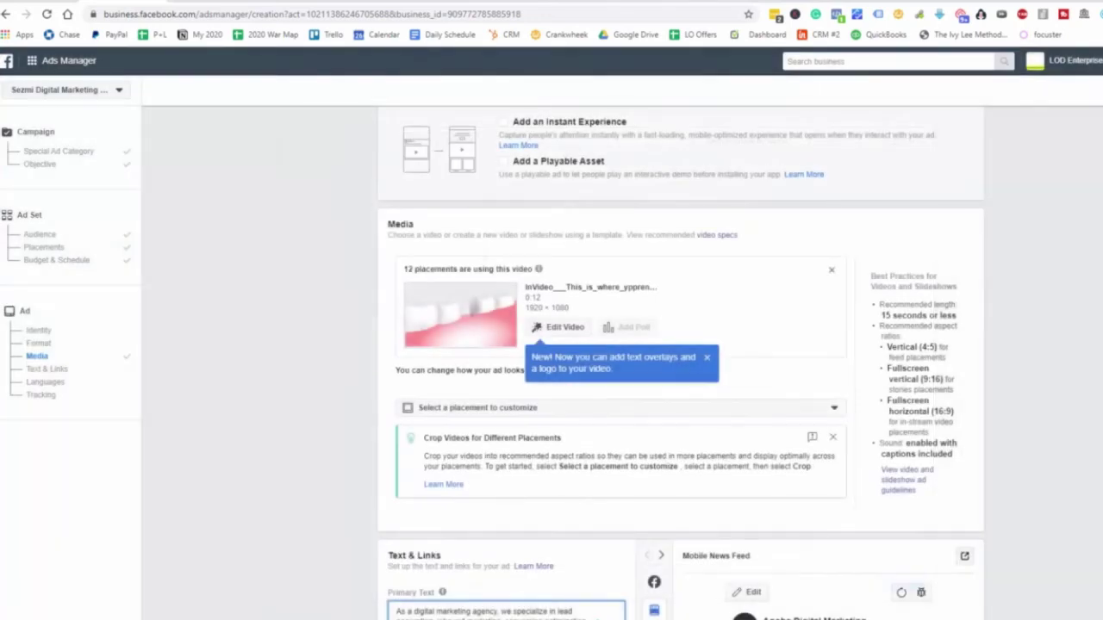
left_click(506, 611)
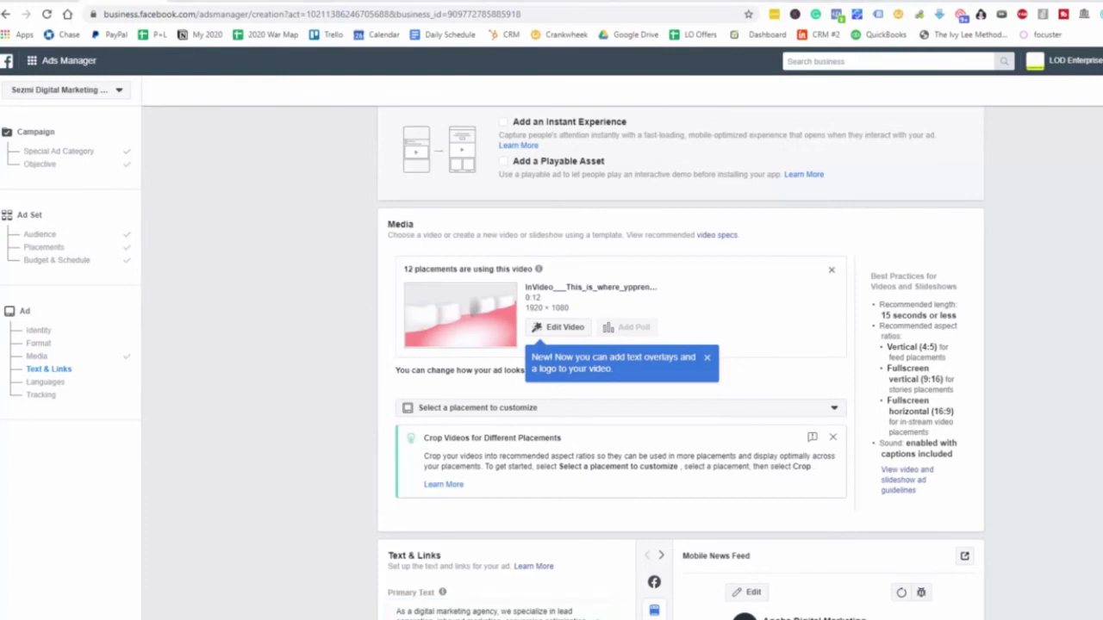
scroll(510, 424, "down", 2)
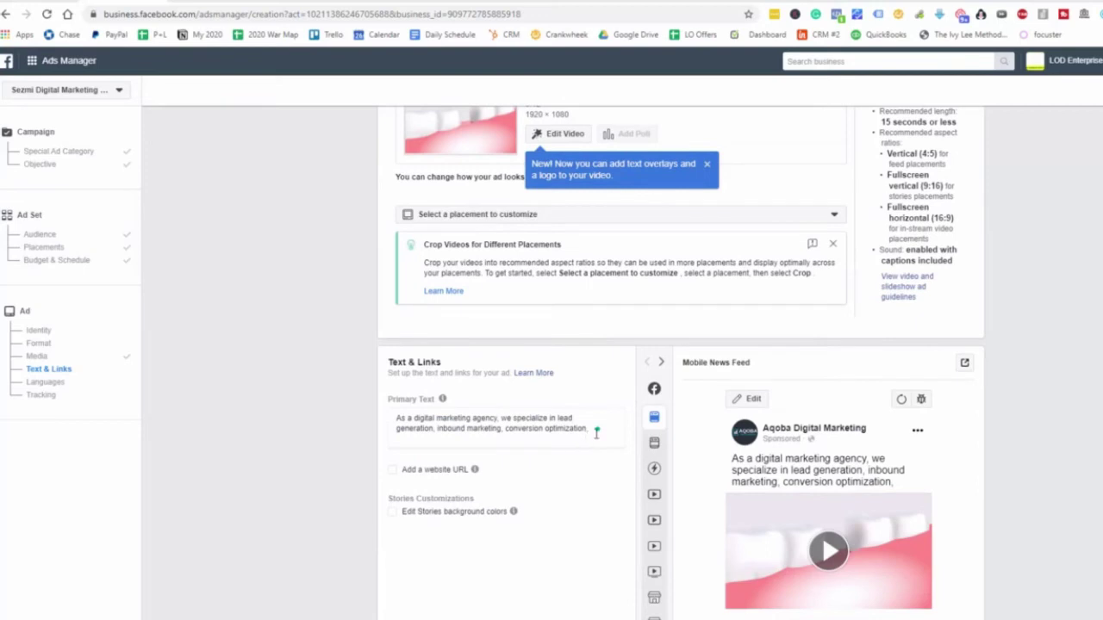
Replace the primary text with the $999 dental implant offer paragraph and preview it in Desktop News Feed
left_click_drag(595, 432, 360, 410)
type("Everybody loves a great smile, and we specialize in great smiles! For a limited time, we're offering 10 first time visitors a Dental Implant for just $999. That's a saving of $800! Click to claim this special offer and smile with a little more confidence")
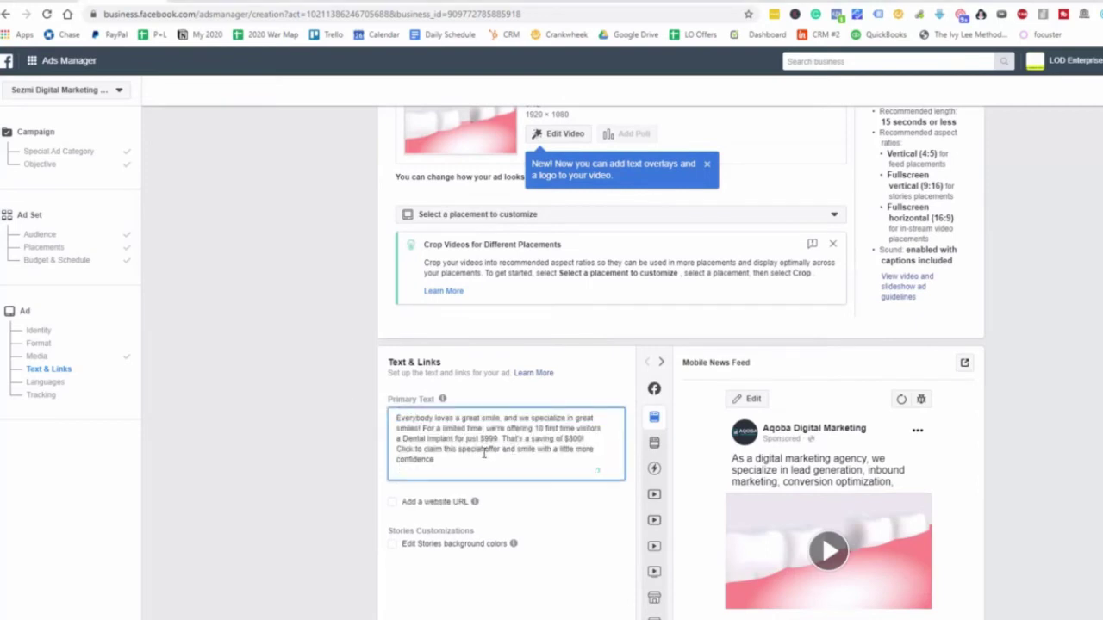
mouse_move(655, 443)
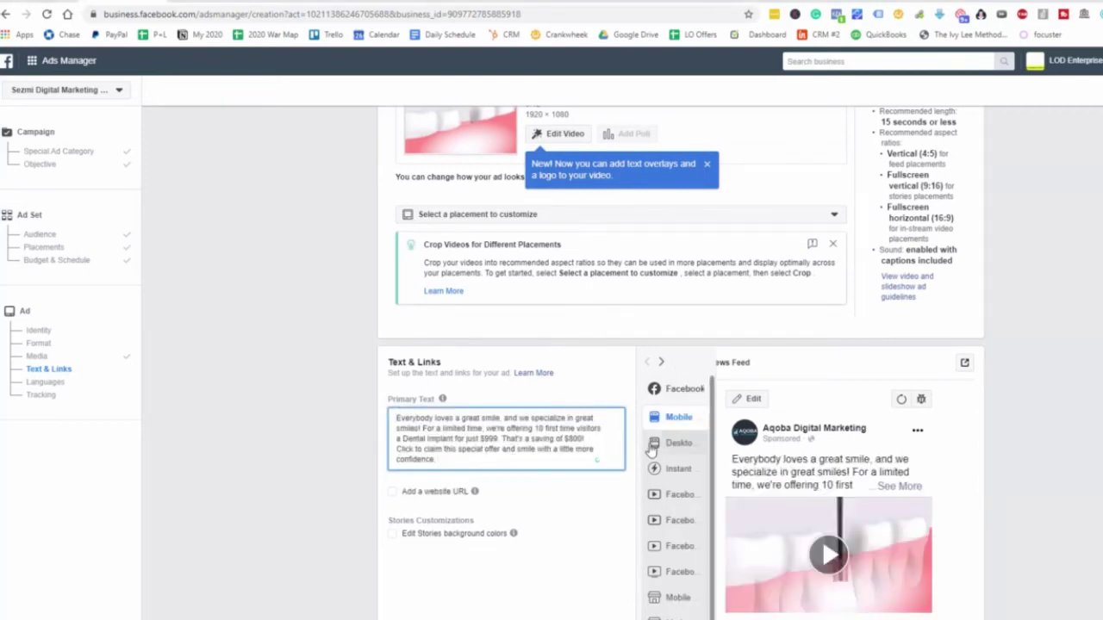
left_click(721, 446)
scroll(977, 460, "down", 3)
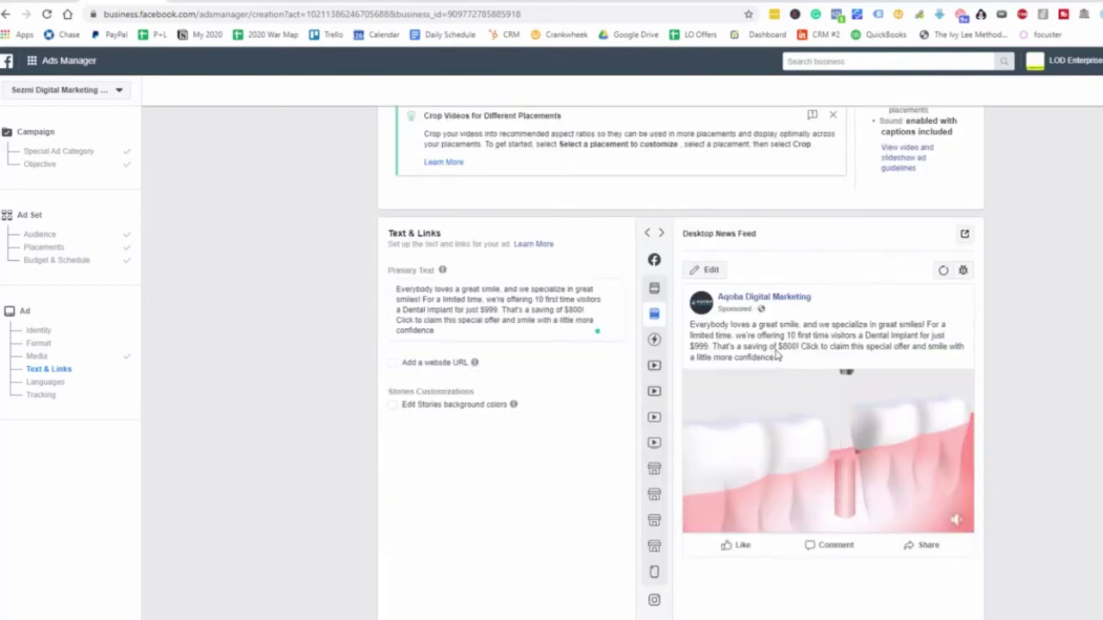
Append 'Click Here Bitly Link' to the end of the primary text
left_click(499, 336)
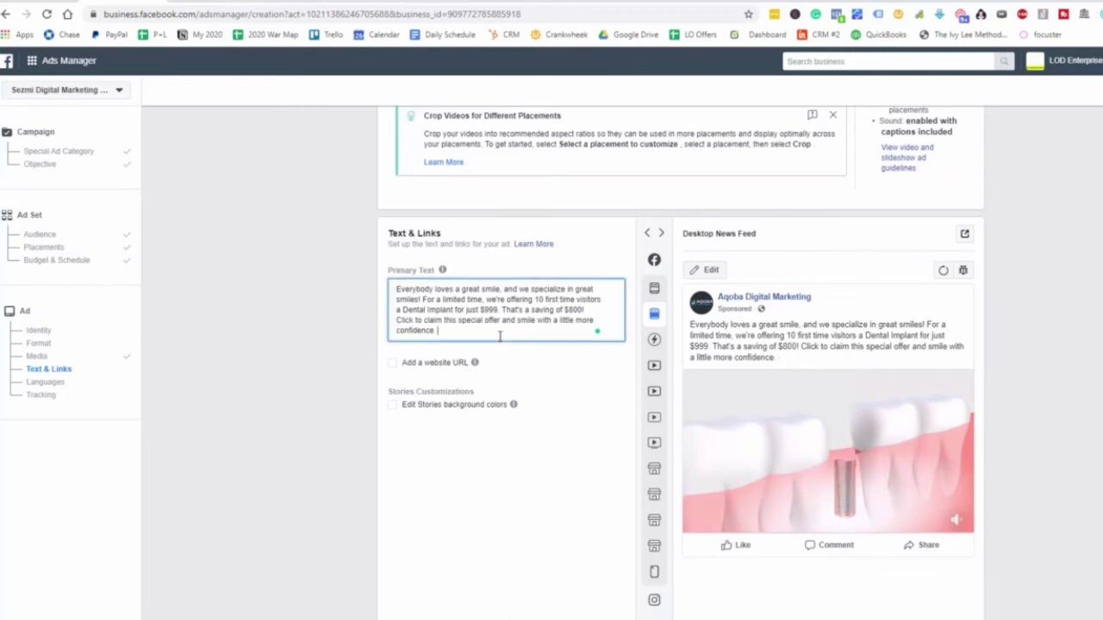
type("Cli")
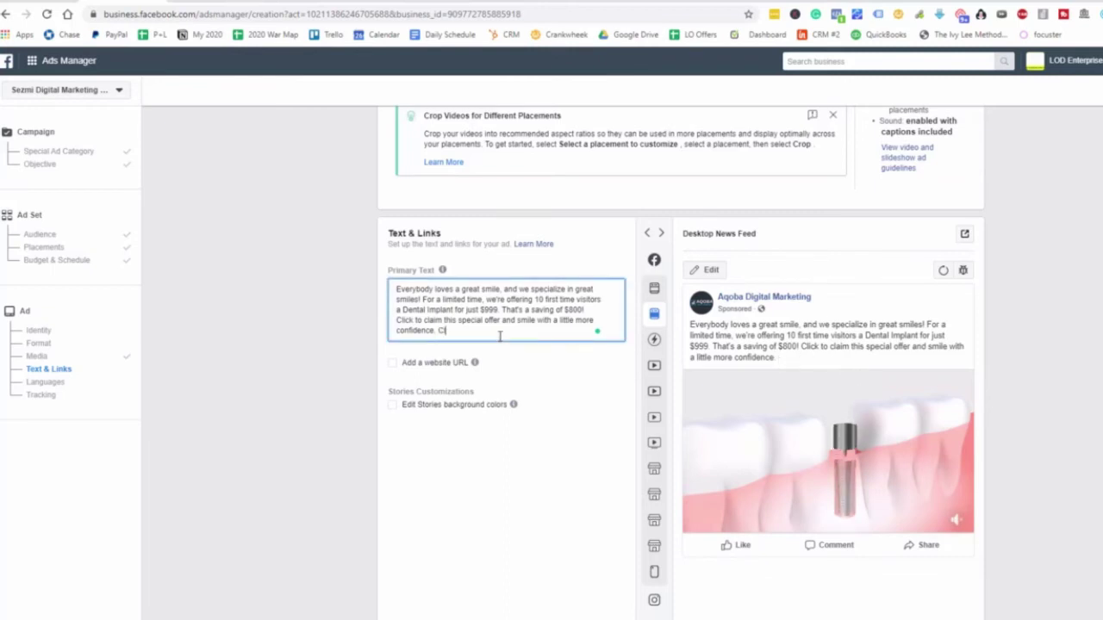
type("ck Here B")
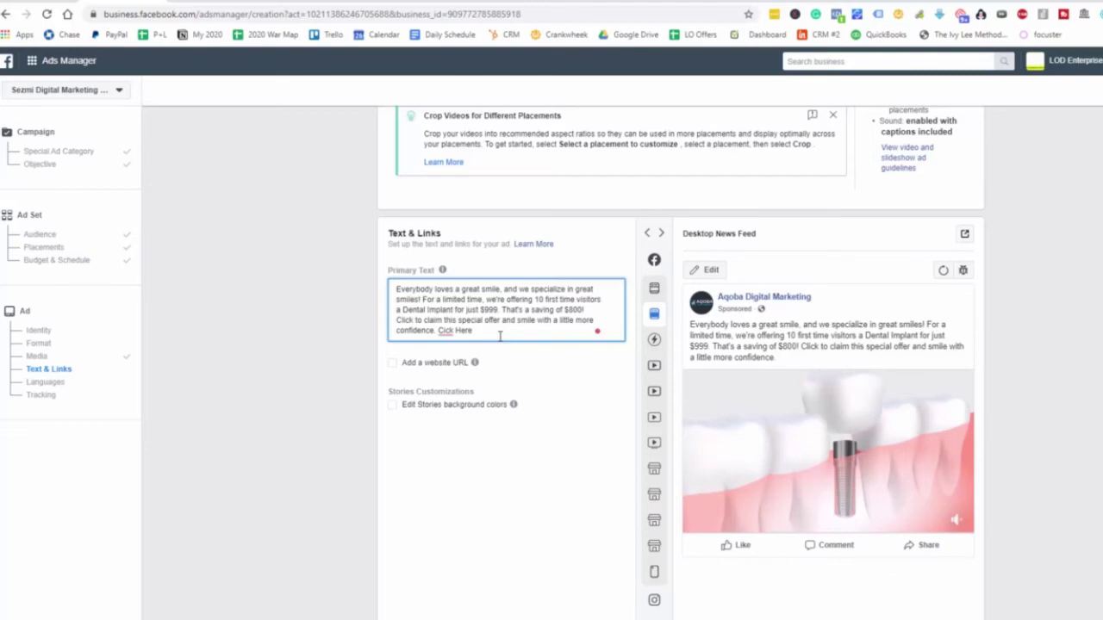
type("l")
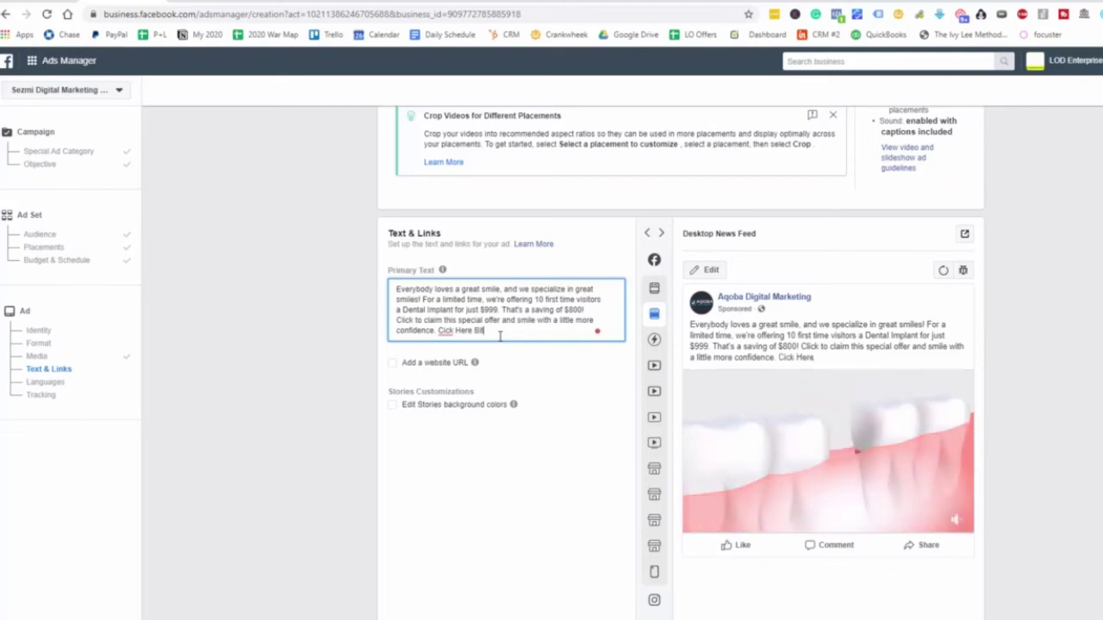
type("tly Link")
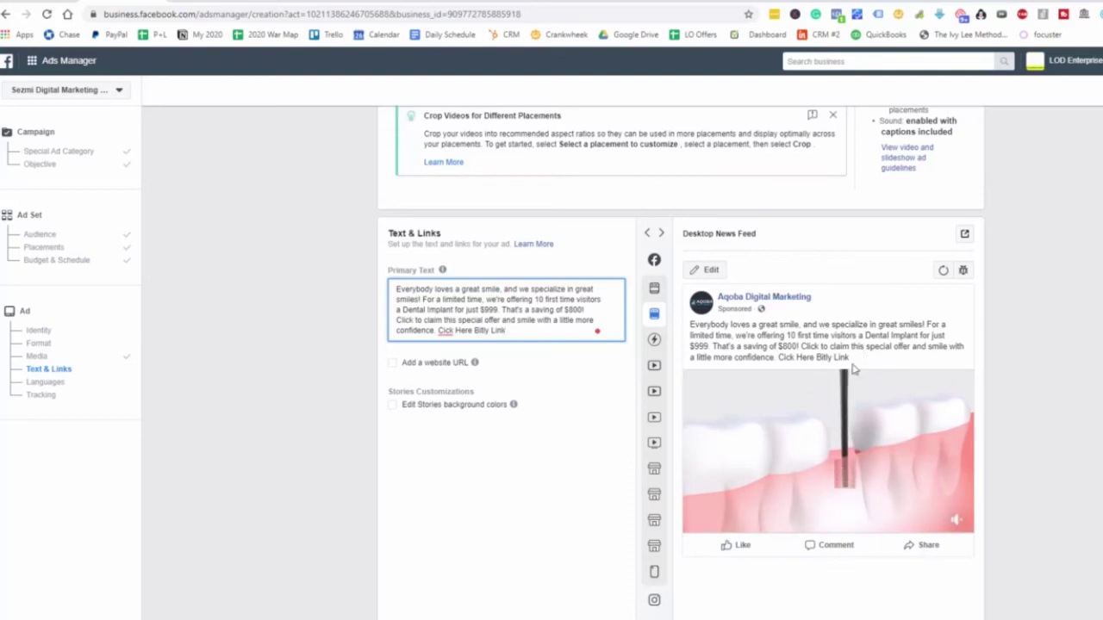
mouse_move(853, 379)
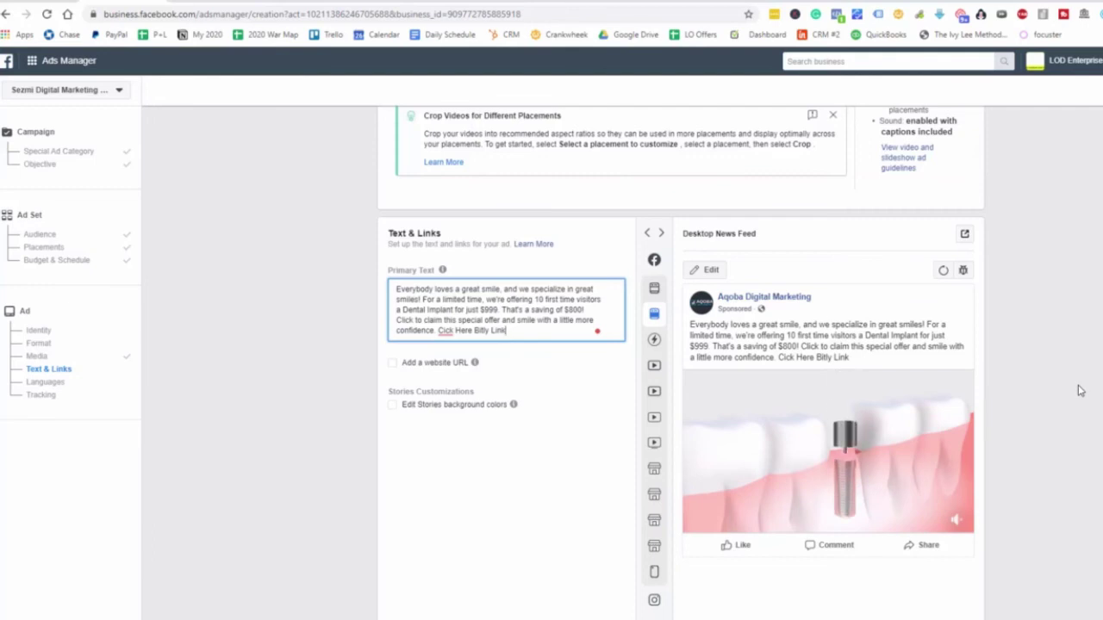
Review InVideo's My Videos list showing completed job 559932, the 00:12 dental implant video
scroll(1077, 389, "down", 3)
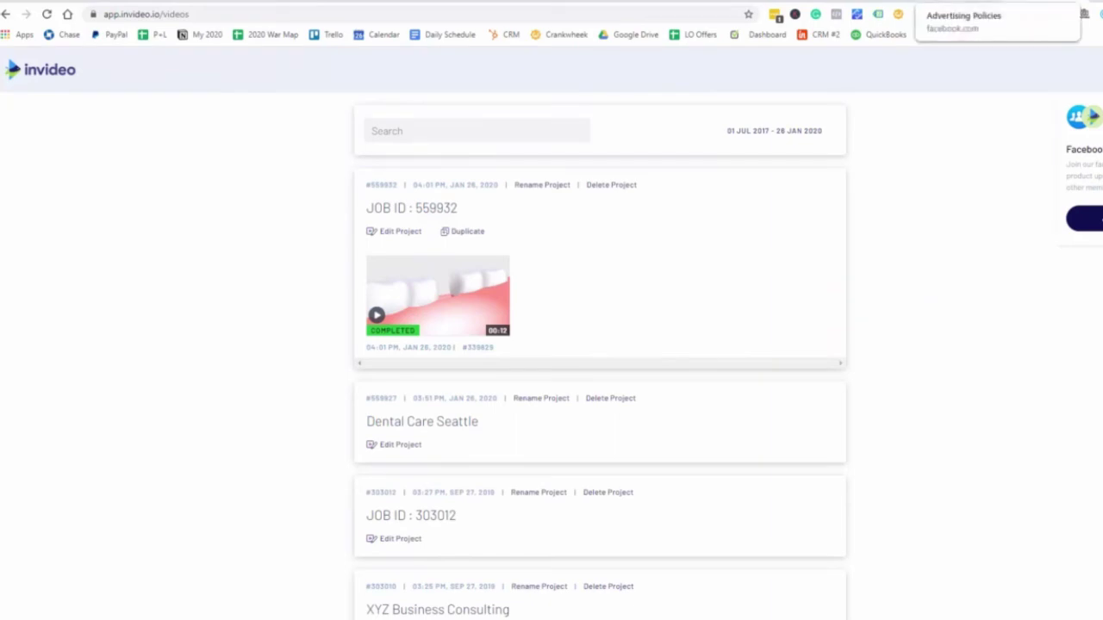
mouse_move(418, 293)
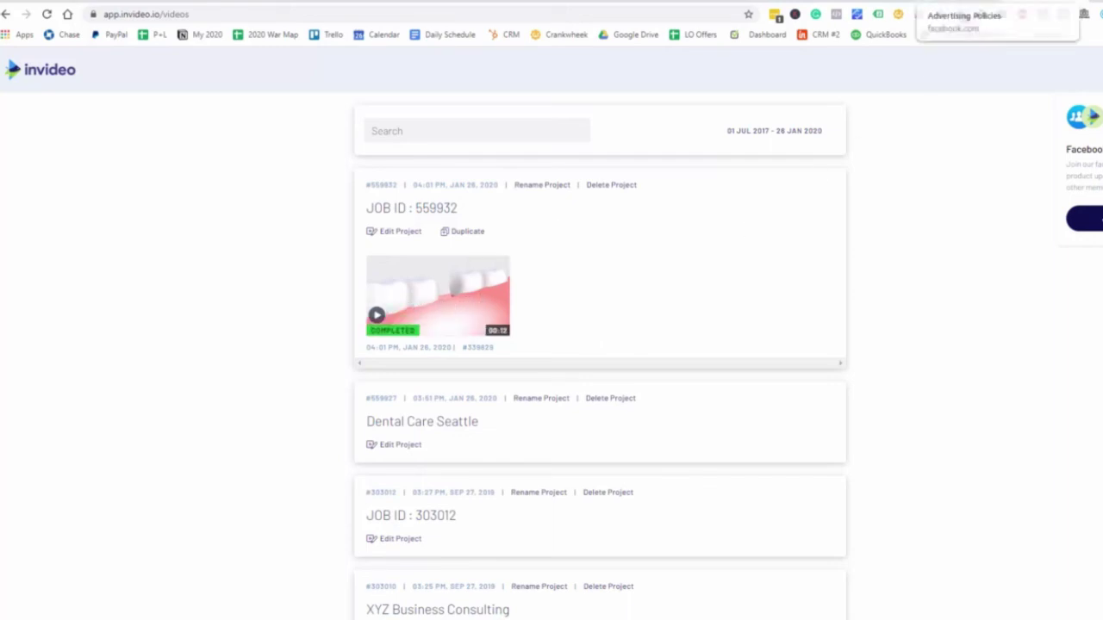
mouse_move(445, 264)
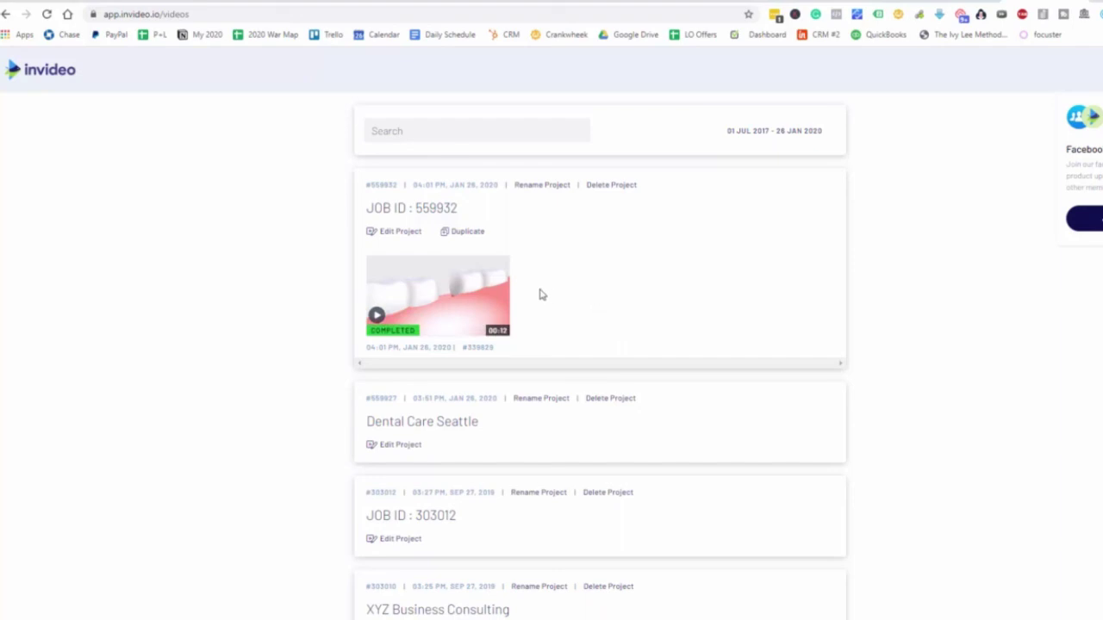
mouse_move(510, 299)
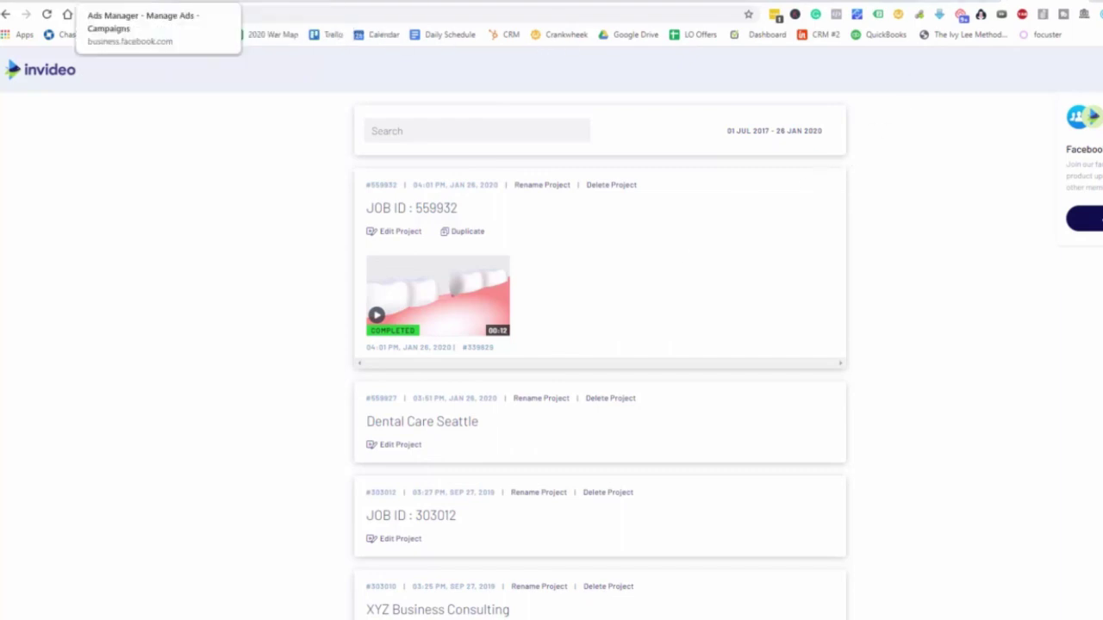
left_click(293, 4)
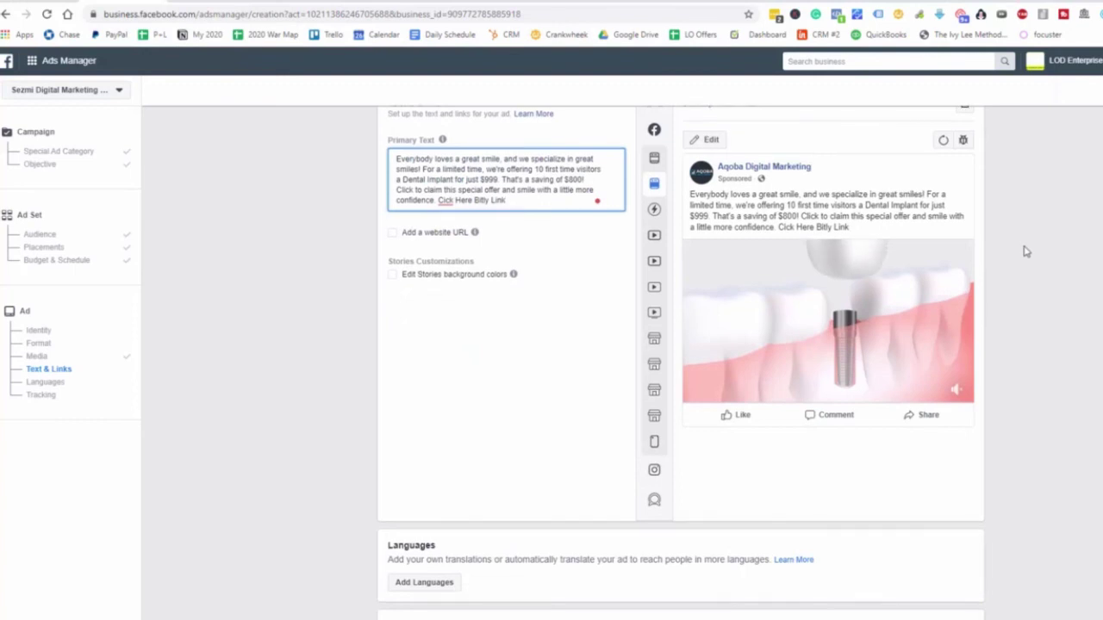
scroll(1019, 264, "down", 3)
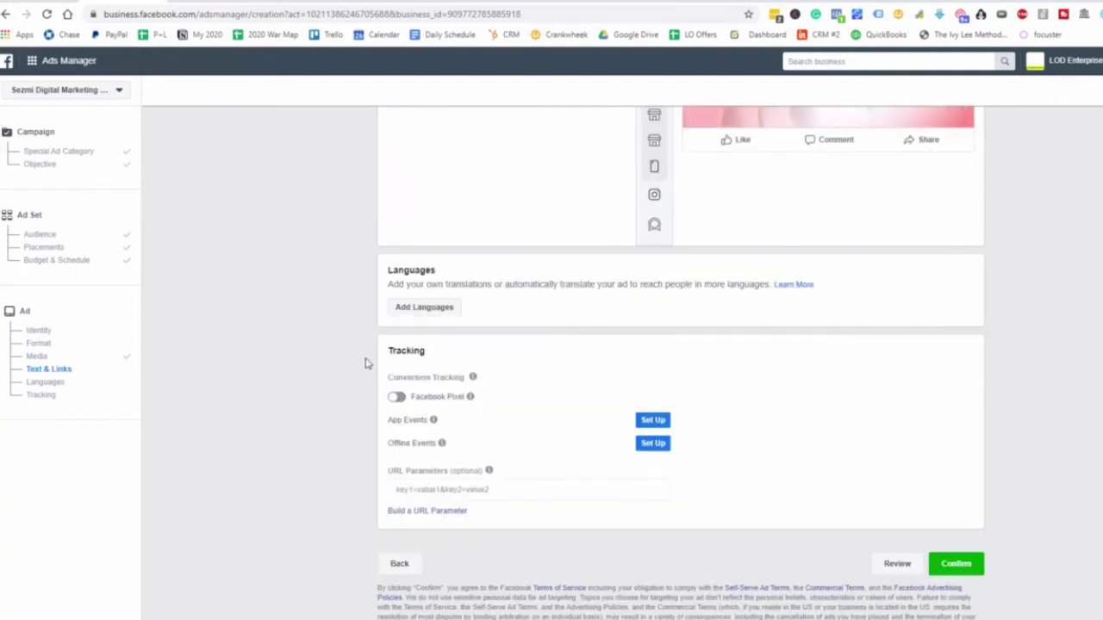
mouse_move(469, 396)
scroll(681, 362, "up", 5)
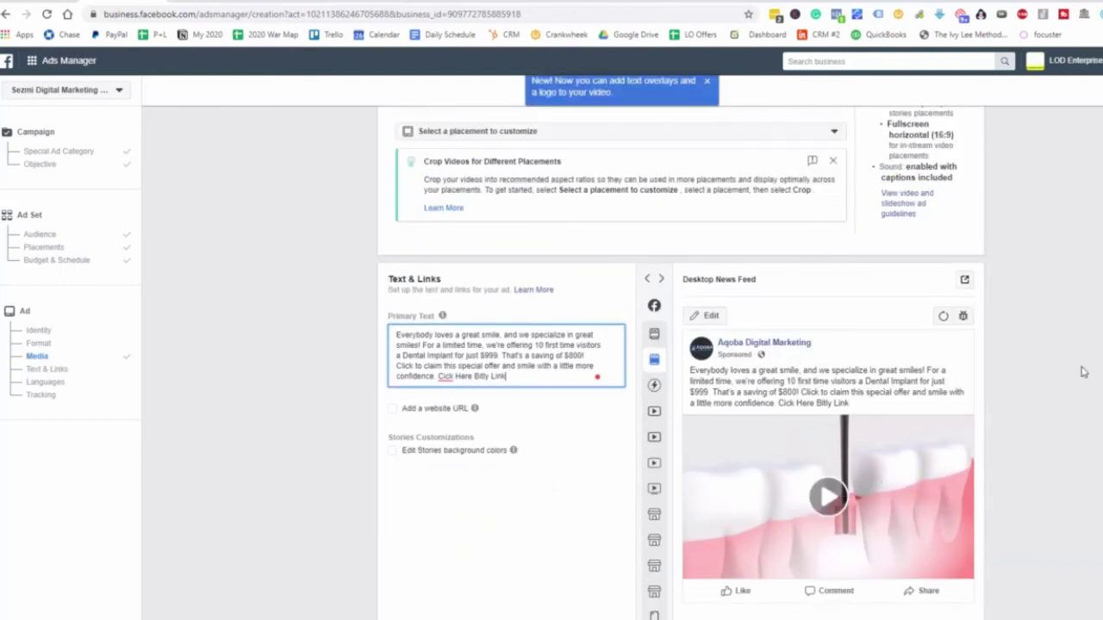
left_click(995, 2)
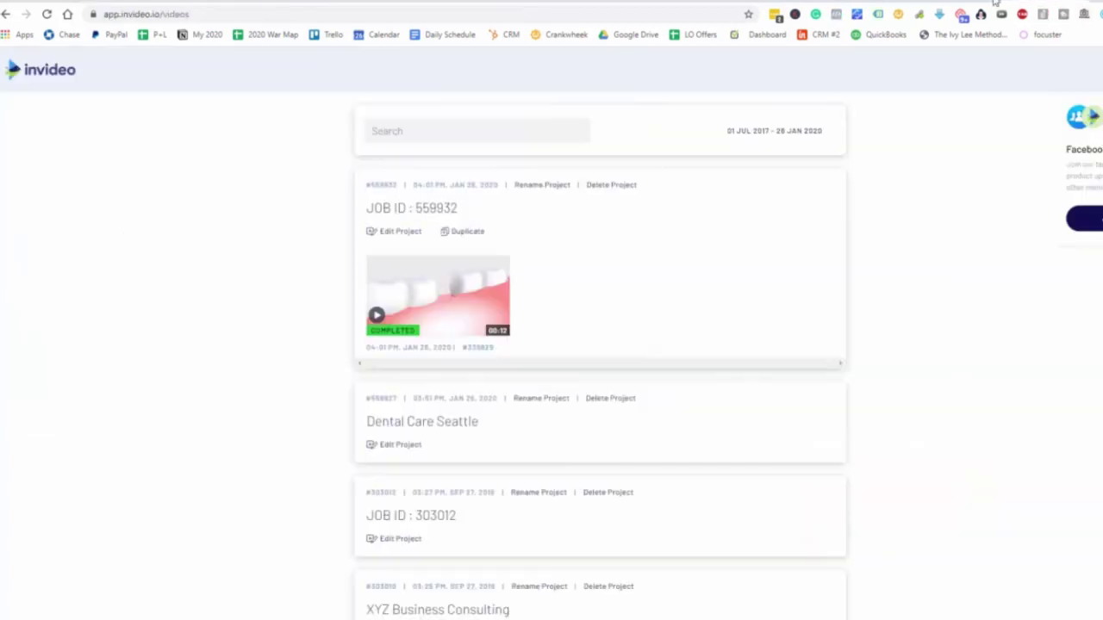